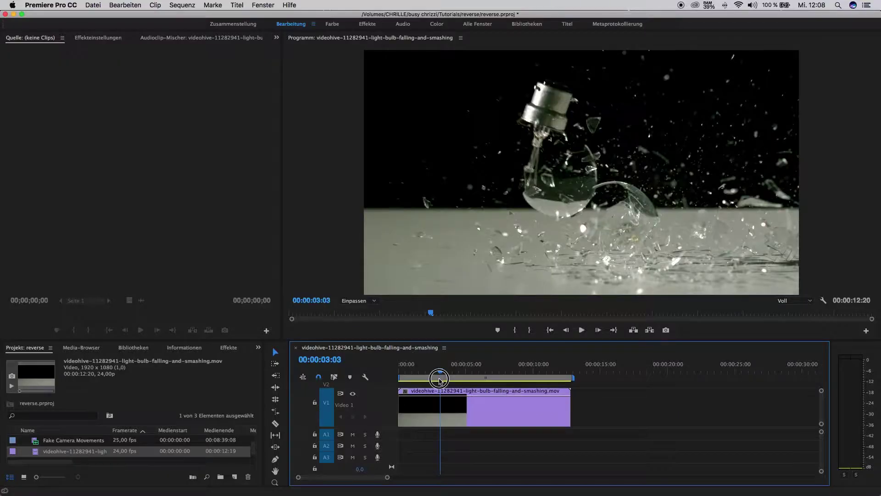
Replay the bulb impact, then show the clip's Time Remapping > Speed keyframes on the timeline
left_click_drag(439, 380, 420, 381)
key("space")
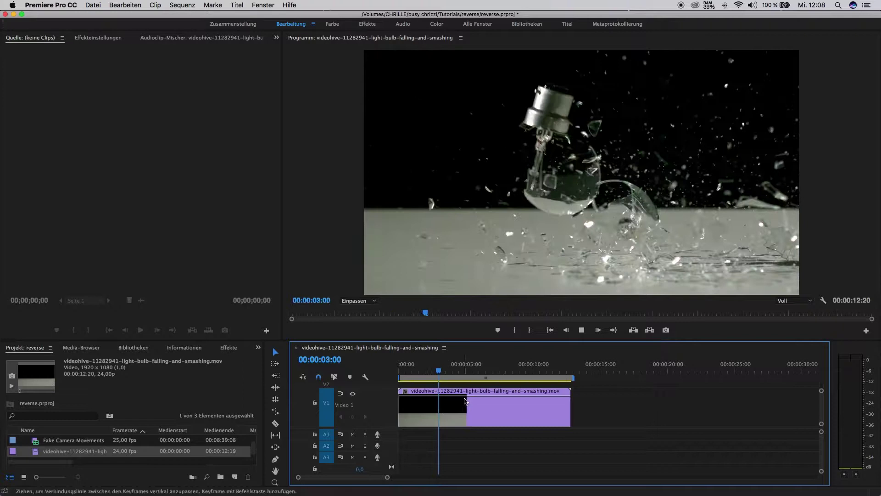
key("space")
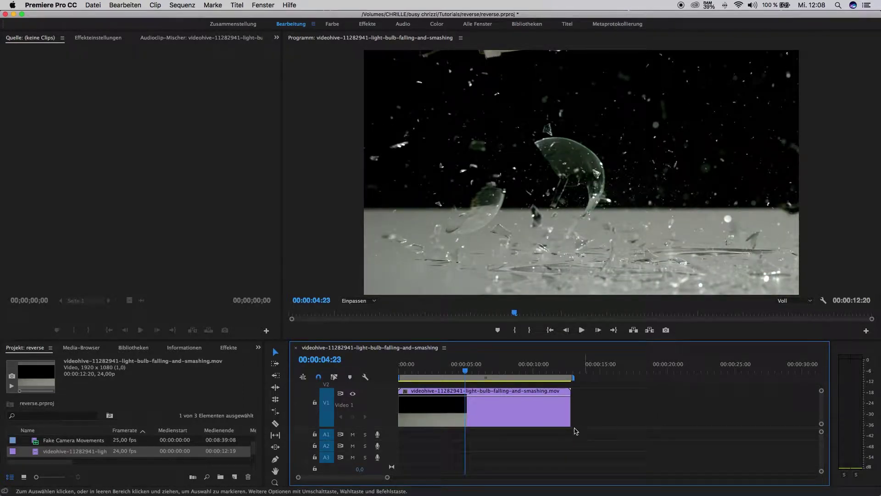
right_click(470, 418)
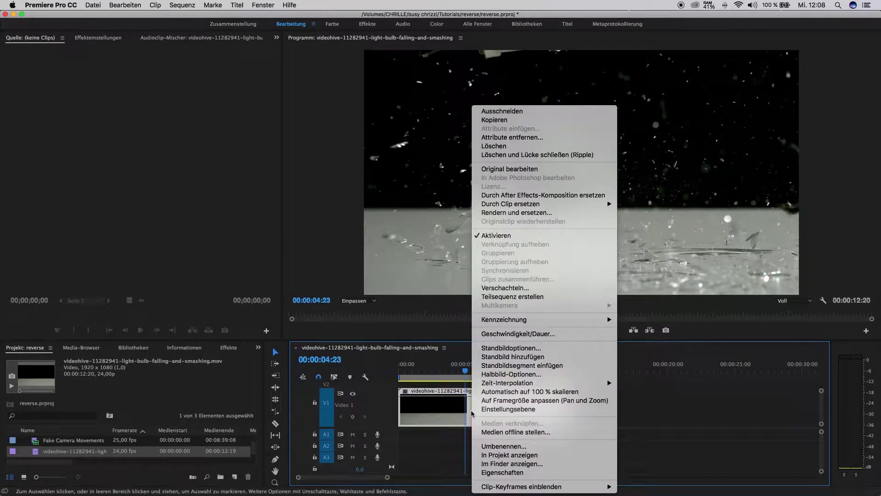
mouse_move(511, 487)
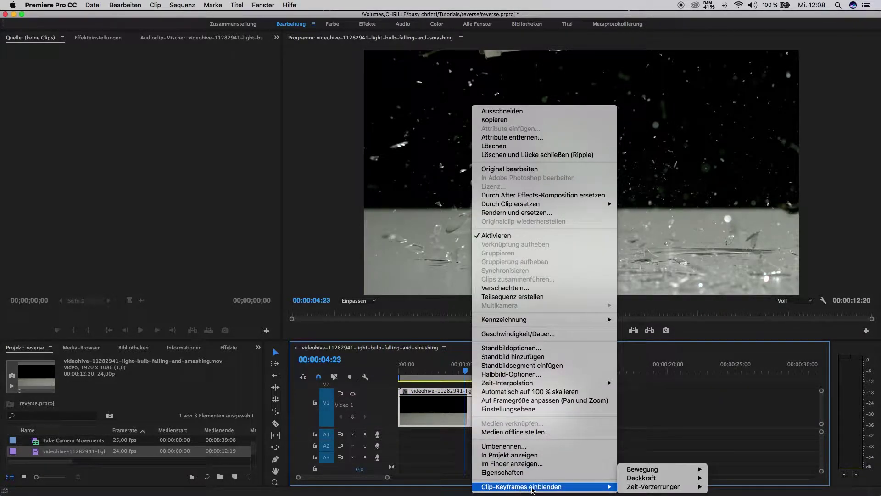
mouse_move(649, 487)
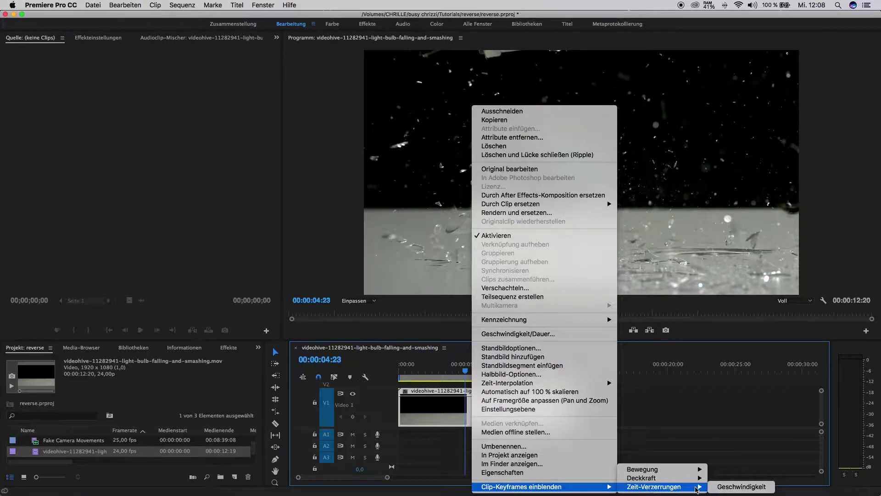
left_click(734, 486)
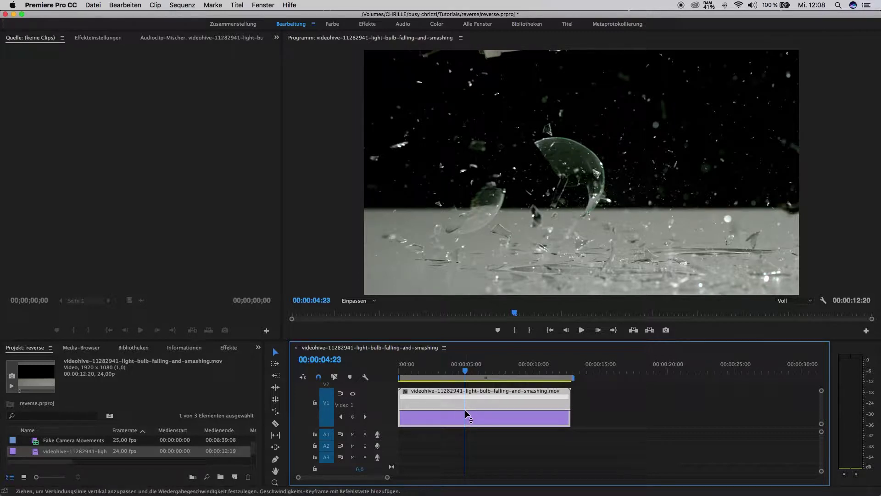
Add a speed keyframe at 00:00:04:23 and split it into a gradual speed transition
mouse_move(465, 411)
key("super")
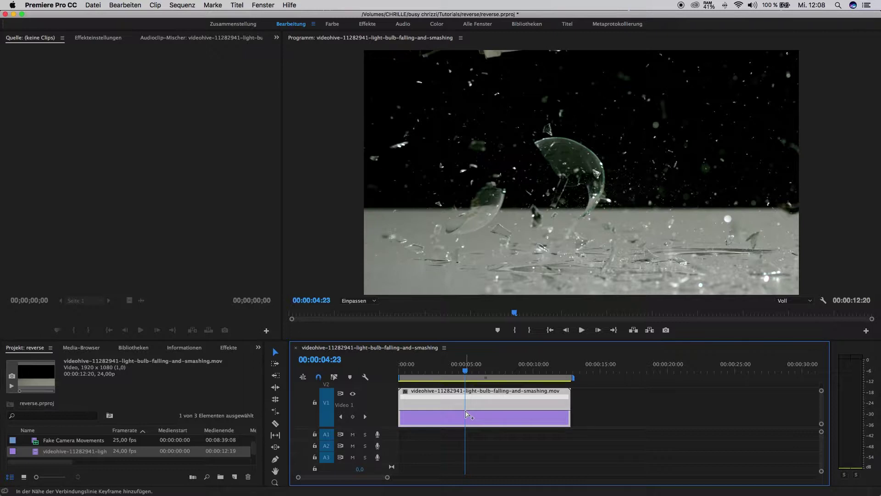
left_click(466, 415, "super")
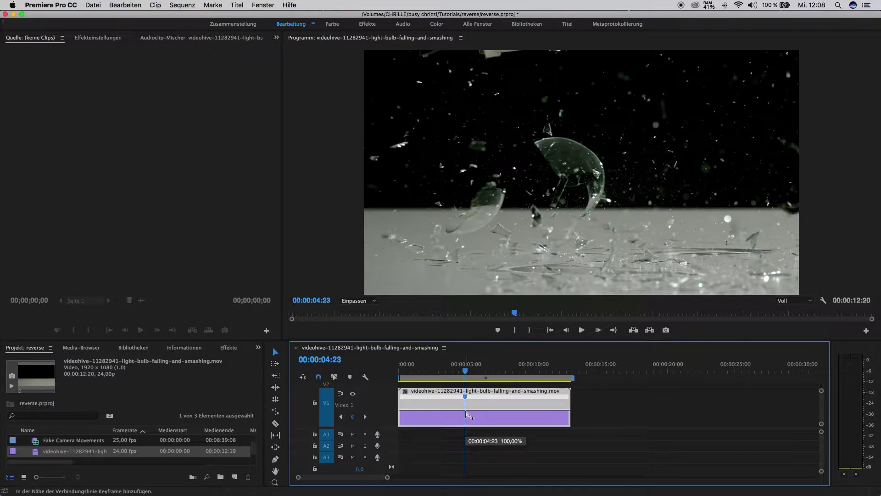
left_click_drag(467, 397, 504, 400)
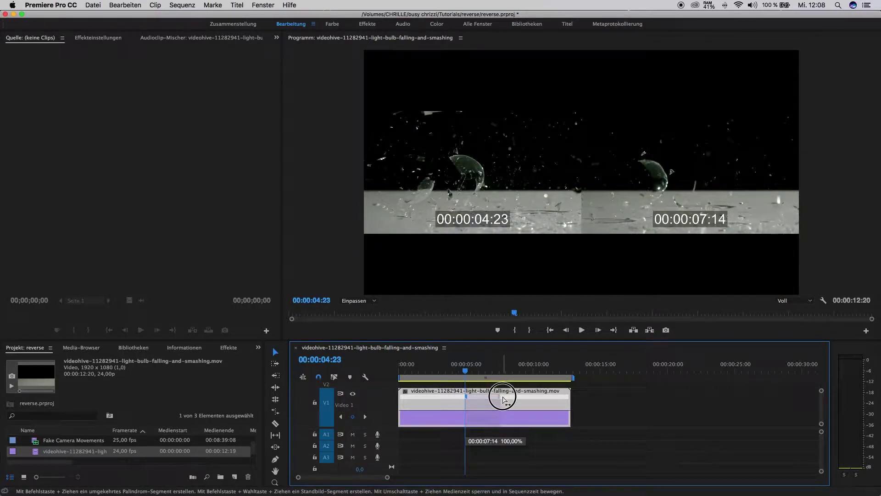
mouse_move(503, 399)
left_mouse_down()
mouse_move(467, 378)
mouse_move(501, 379)
mouse_move(478, 382)
left_mouse_up()
left_click(495, 374)
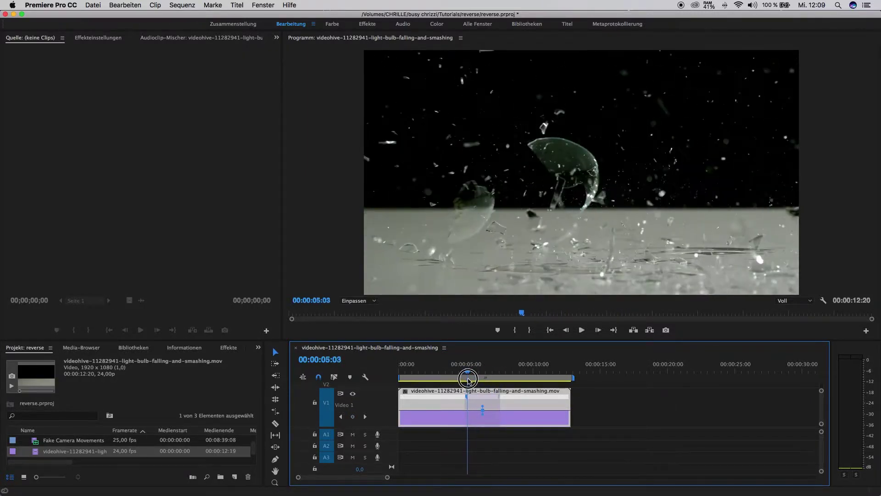
Drag the speed section after the keyframe down to 1%
left_click(553, 415)
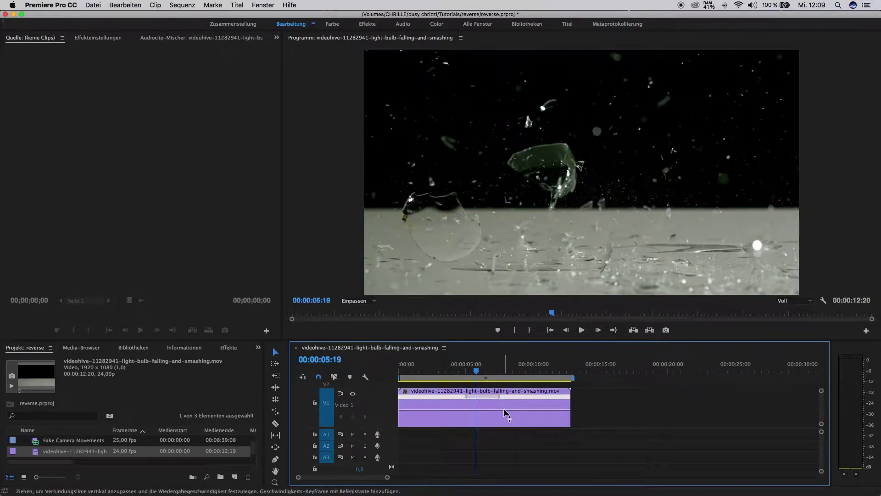
mouse_move(503, 408)
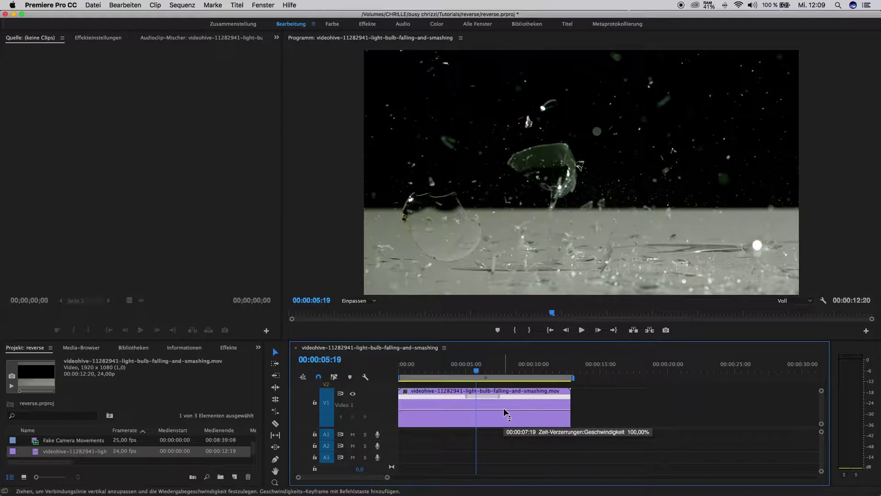
left_click(503, 411)
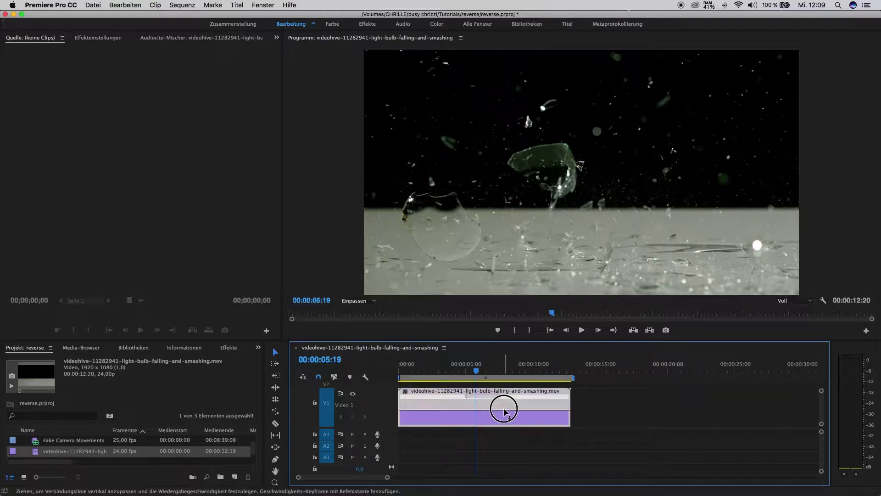
left_click_drag(504, 410, 517, 435)
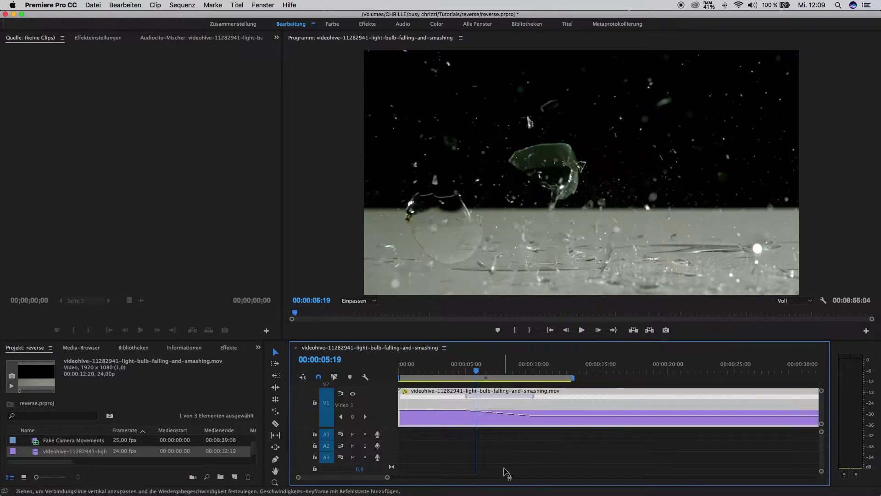
Play back the slowed ramp from before the impact and cut the clip at 00:00:10:15
left_click(467, 371)
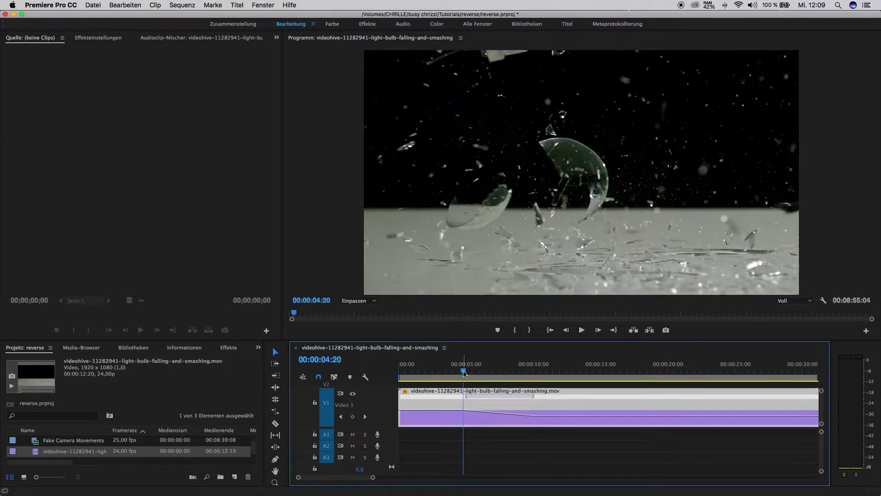
left_click(440, 371)
key("space")
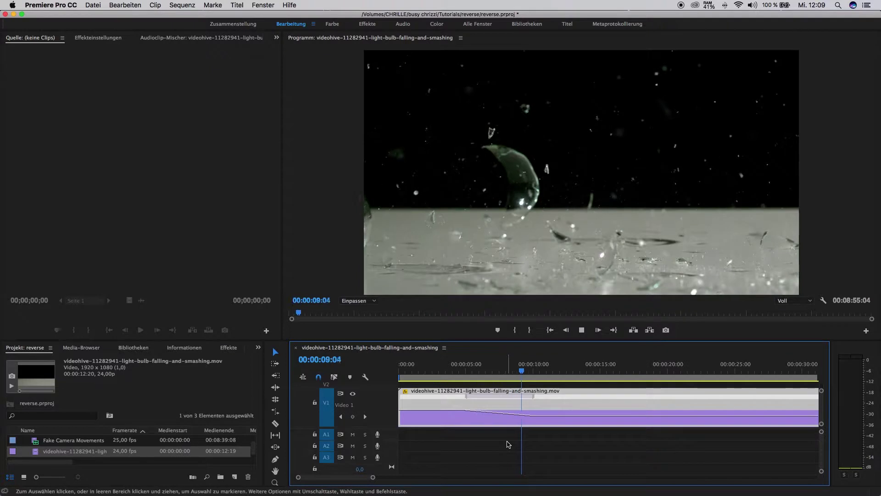
key("space")
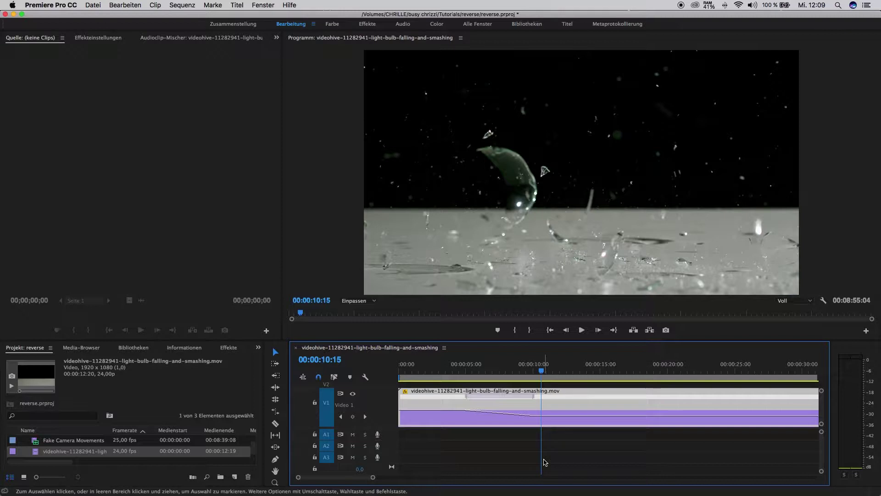
key("super+k")
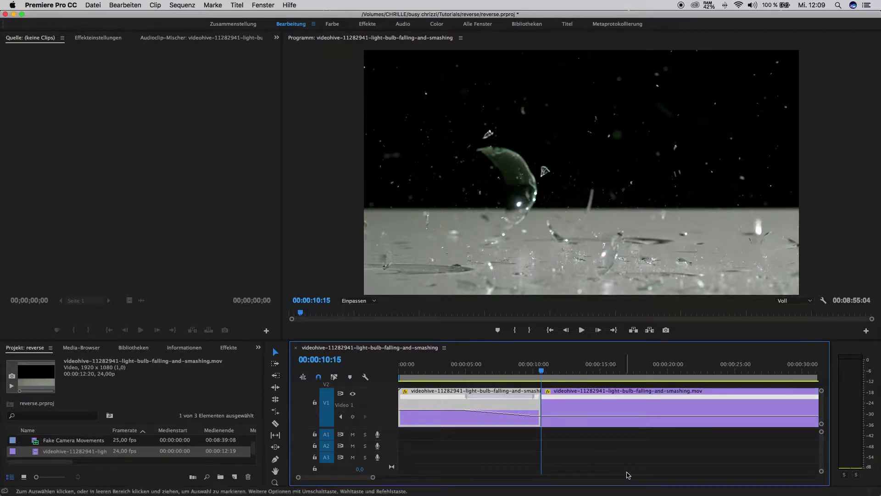
Delete the piece after the cut, paste a clip copy after the original, and close the gap
left_click_drag(613, 455, 582, 386)
key("Delete")
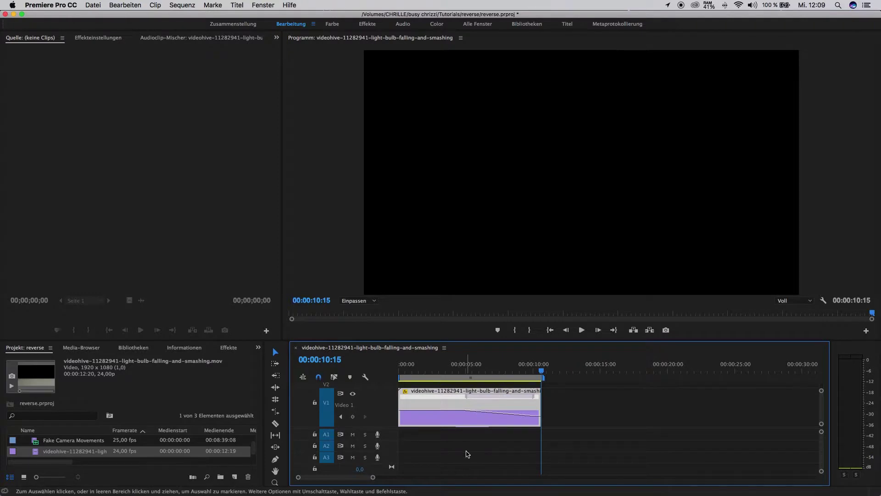
left_click(570, 371)
key("super+v")
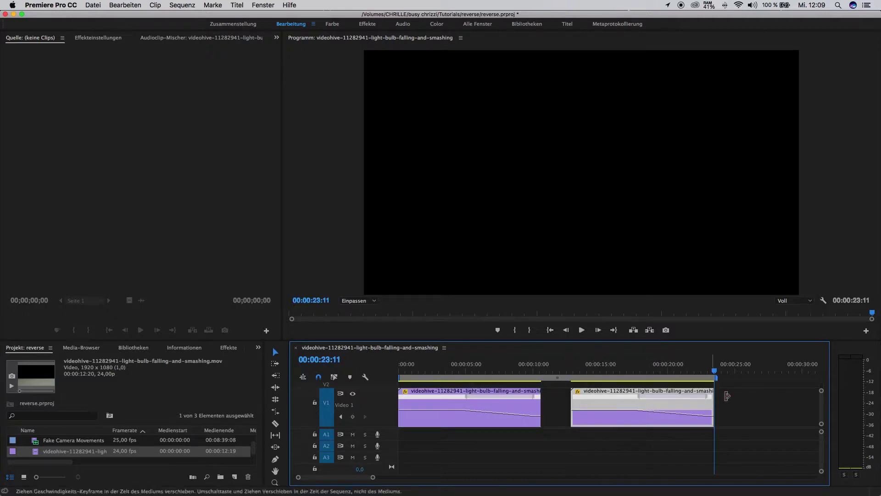
left_click(727, 396)
left_click(683, 408)
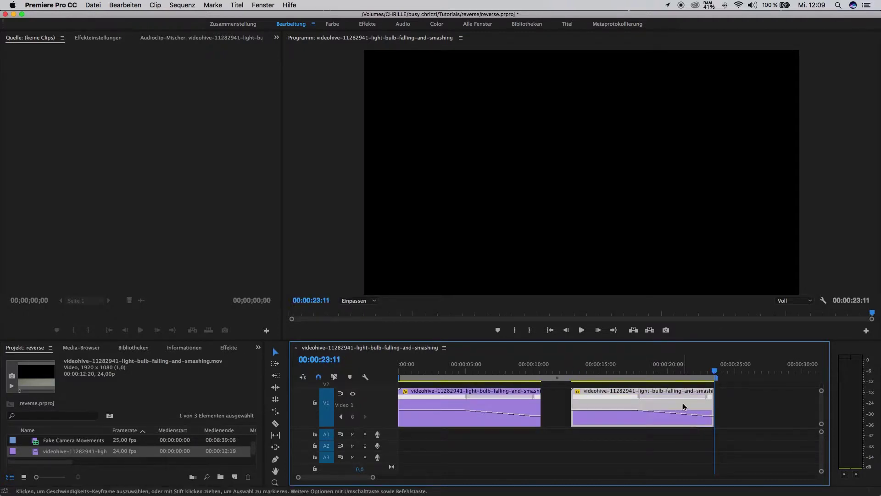
left_click_drag(683, 407, 654, 407)
Turn on Reverse Speed (Geschwindigkeit umkehren) for the pasted copy in Speed/Duration
right_click(577, 404)
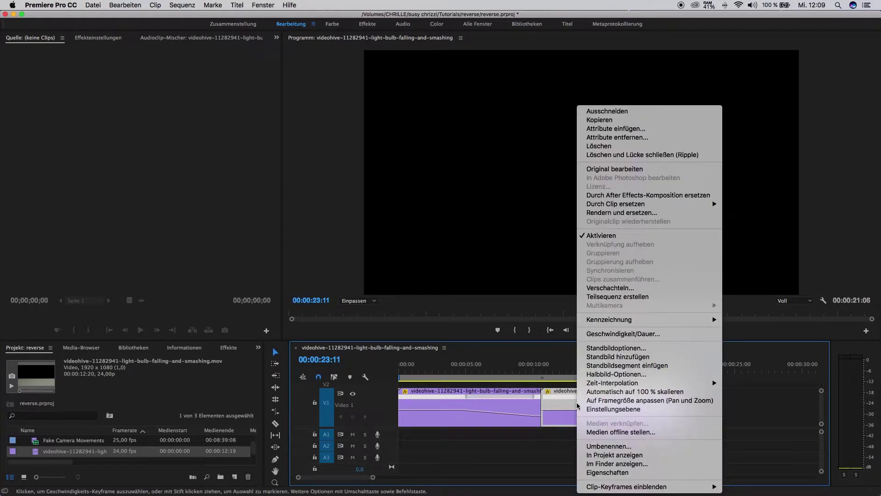
left_click(609, 334)
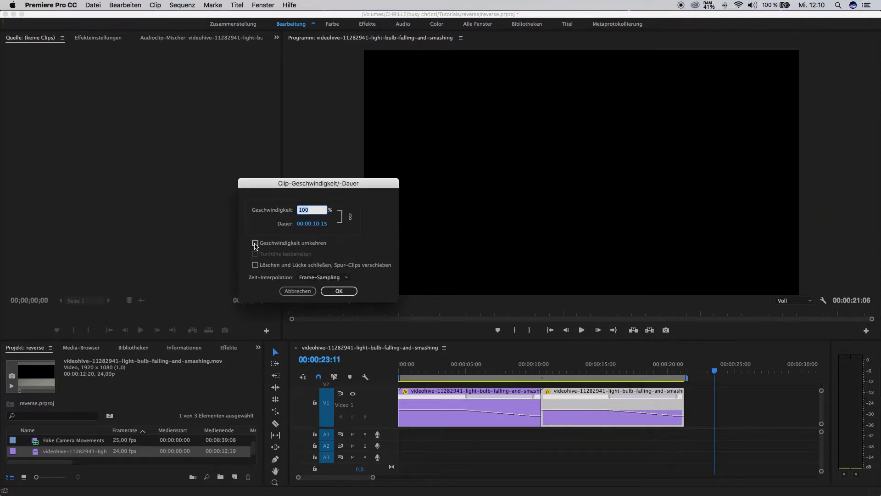
left_click(255, 243)
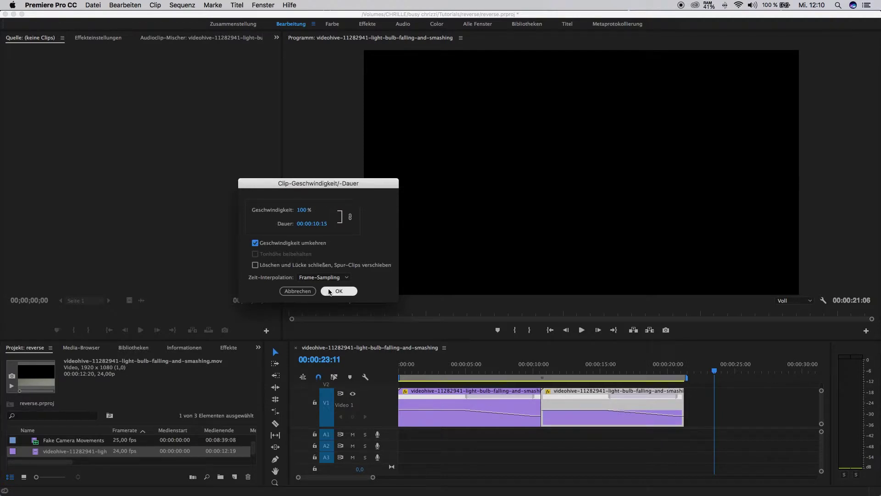
left_click(329, 292)
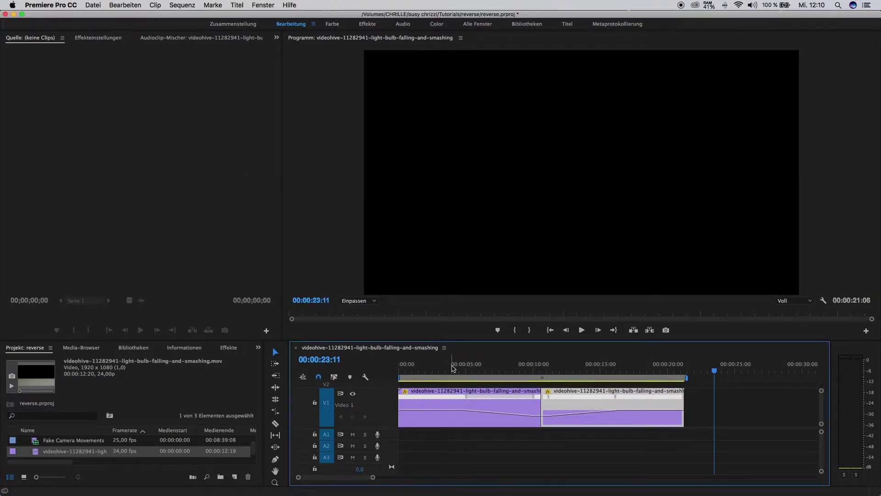
Play the sequence from the start, then drag the reversed clip's speed keyframe earlier
left_click_drag(453, 367, 400, 367)
key("space")
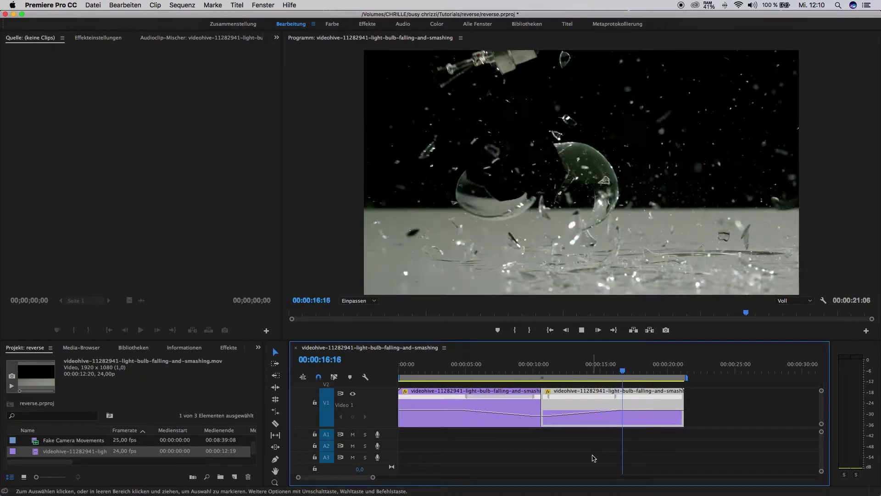
key("space")
left_click_drag(616, 396, 593, 400)
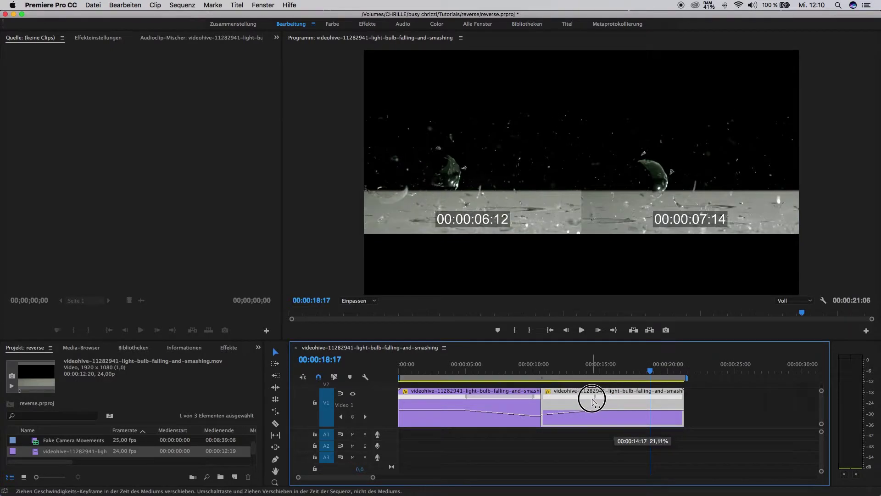
left_click_drag(592, 402, 604, 414)
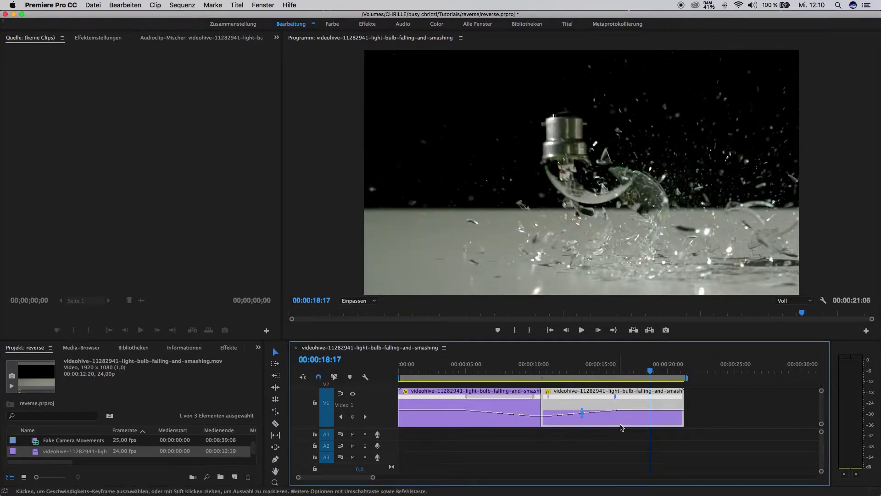
Set the reversed clip's time interpolation to Optischer Fluss in Speed/Duration
right_click(577, 416)
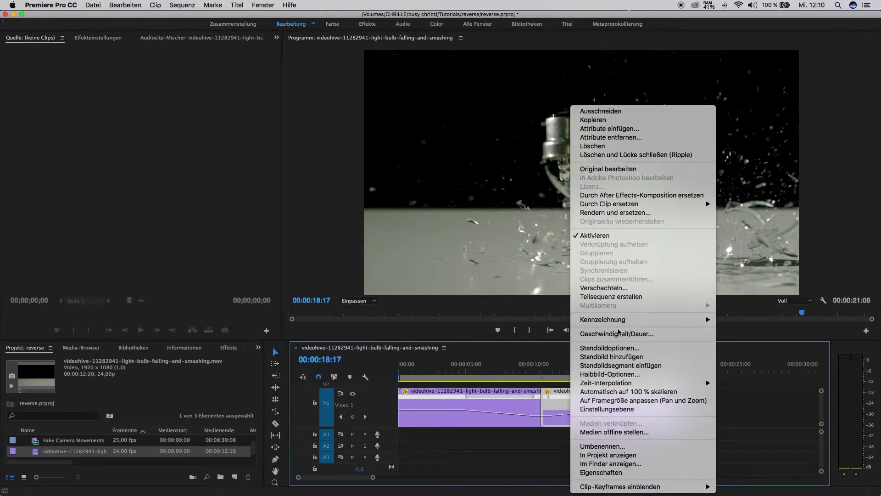
left_click(618, 333)
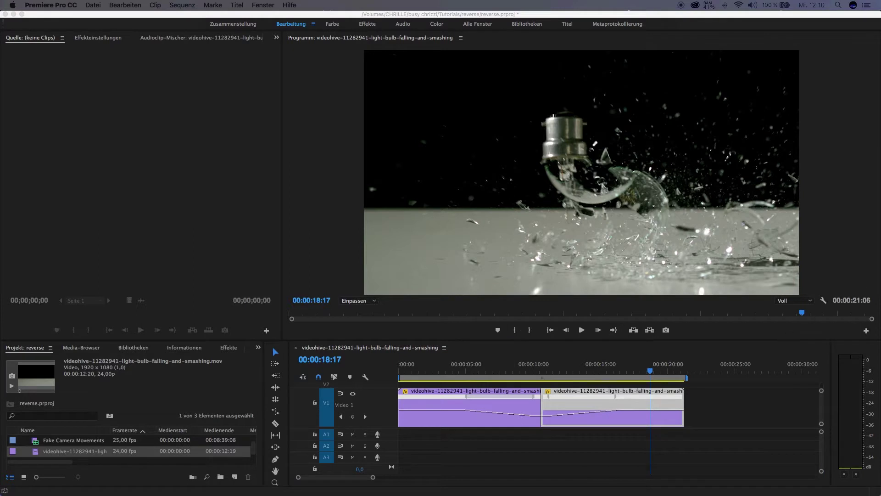
left_click_drag(592, 145, 344, 184)
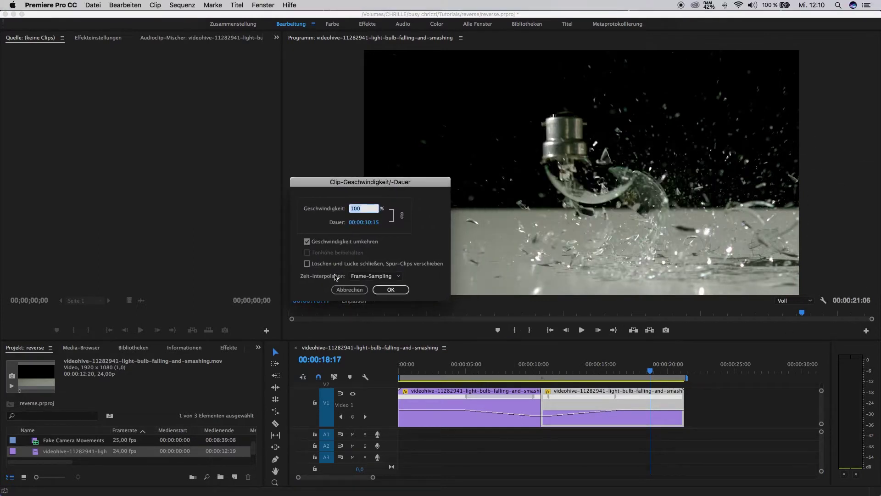
left_click(371, 278)
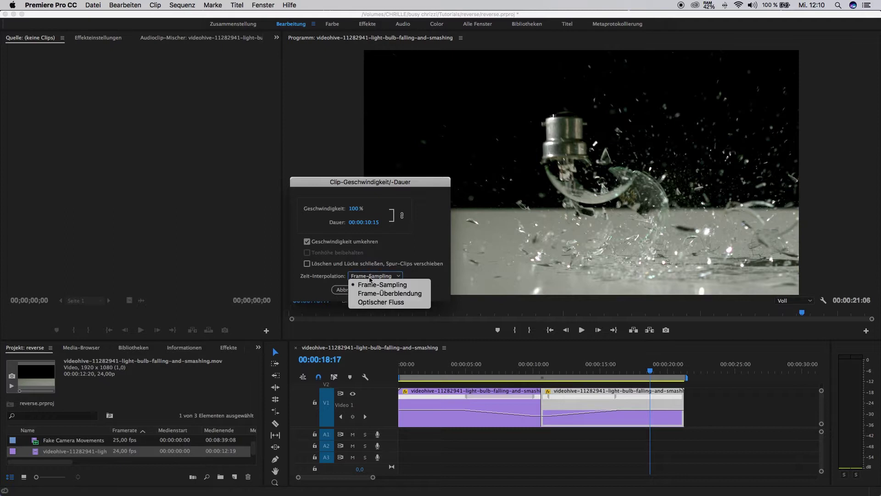
left_click(375, 302)
left_click(388, 290)
Set the original clip's time interpolation to Optischer Fluss as well
right_click(432, 418)
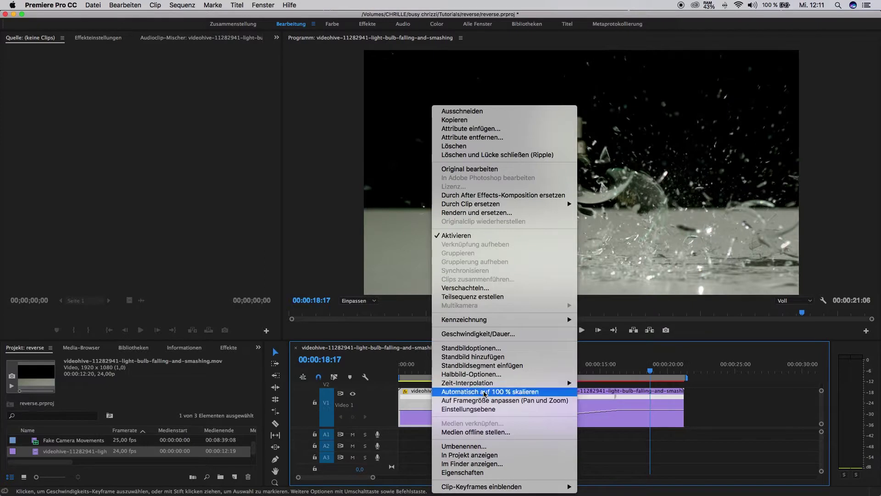
left_click(491, 335)
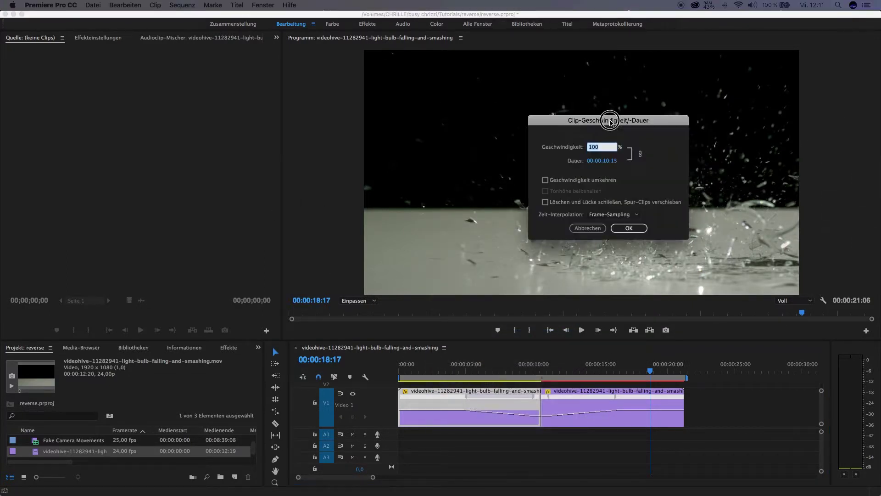
left_click_drag(612, 118, 338, 147)
left_click(338, 241)
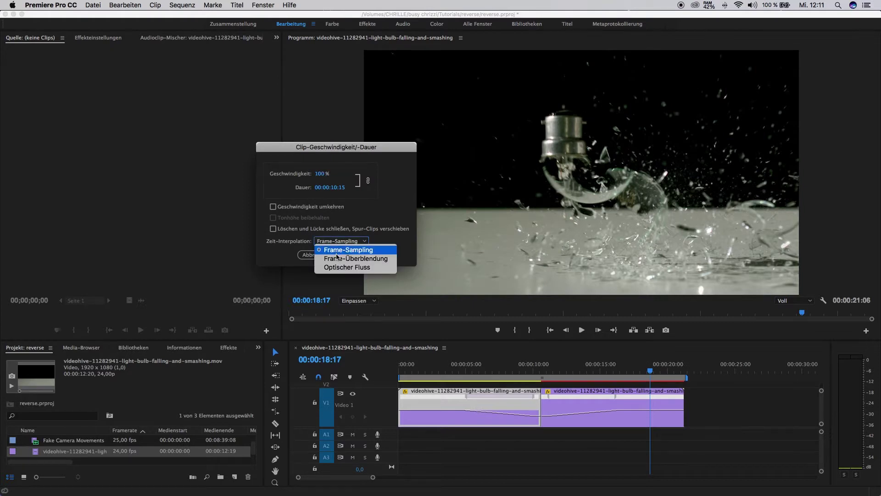
left_click(339, 269)
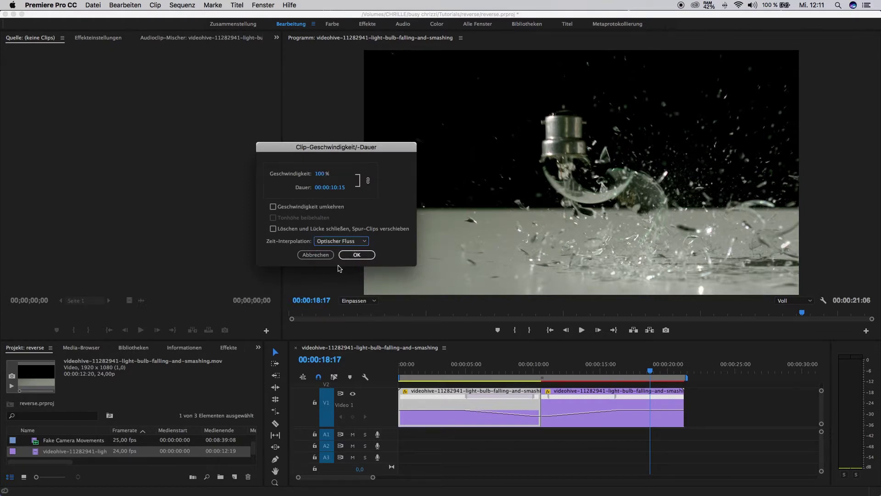
left_click(353, 255)
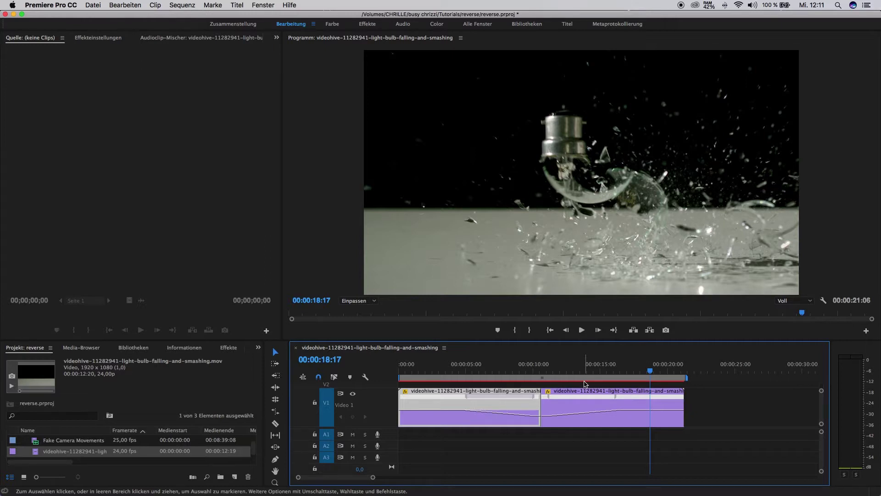
Render the work-area preview of the sequence and move the Rendervorgang window aside
key("Return")
left_click_drag(683, 142, 299, 199)
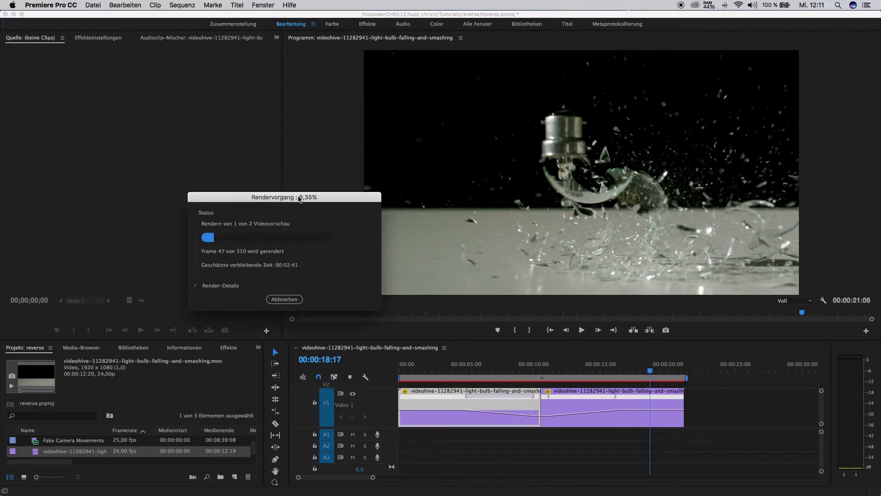